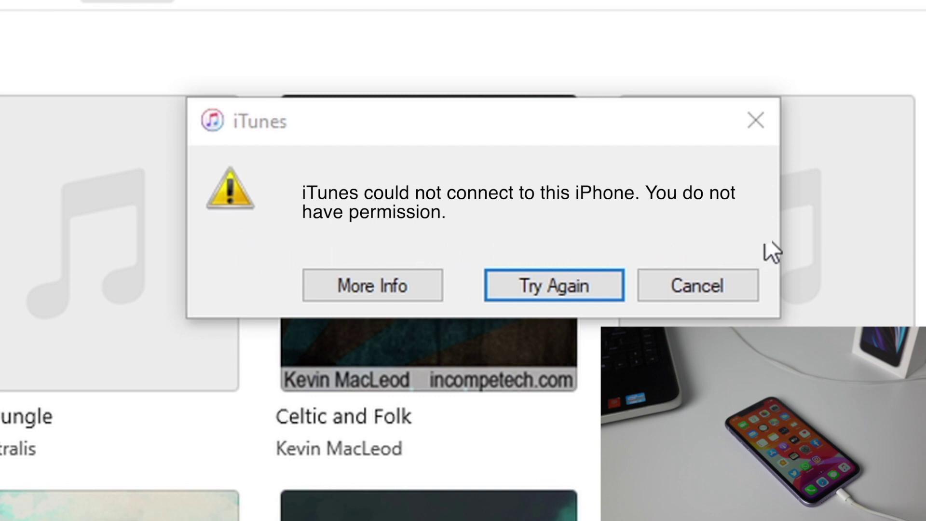
Retry the iPhone connection, then run TunesCare's 'Fix iTunes Sync Problems' repair to completion
click(557, 285)
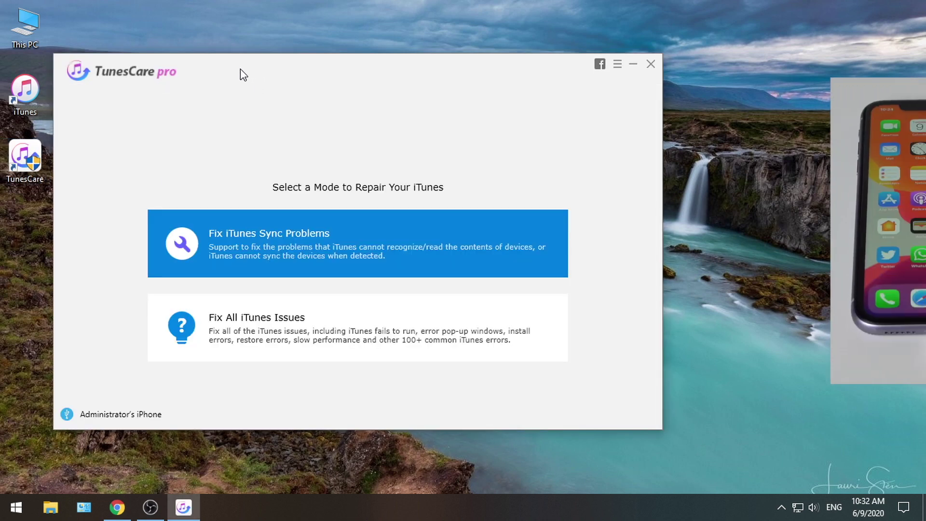
drag(242, 69, 257, 52)
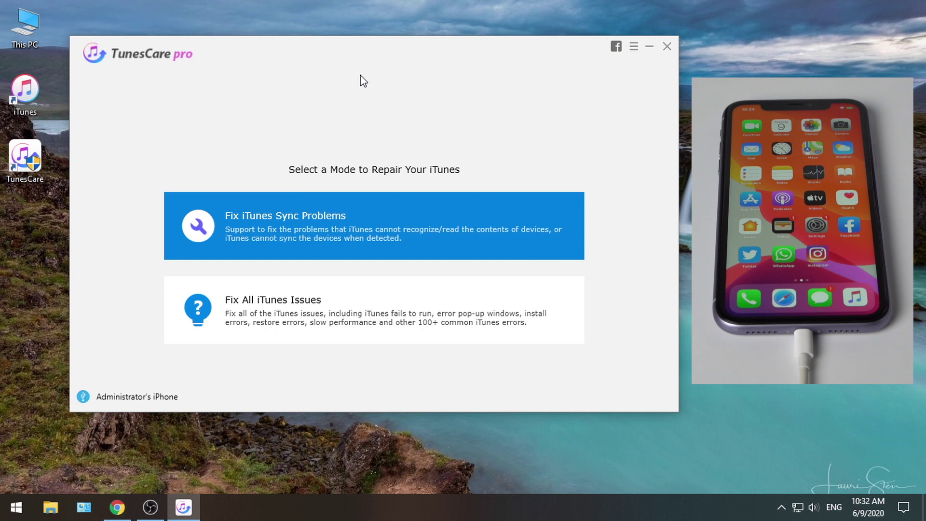
click(473, 241)
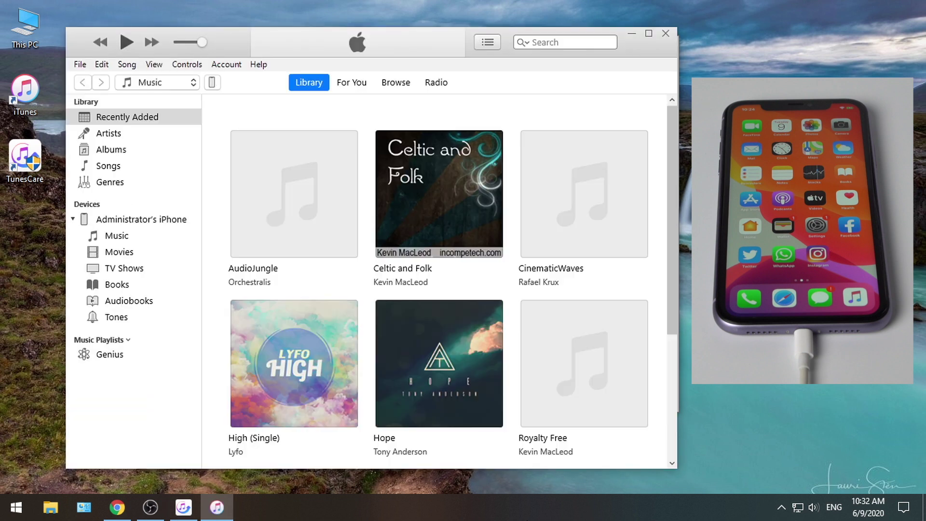
Open the connected iPhone's Summary page in iTunes, then close iTunes
click(213, 83)
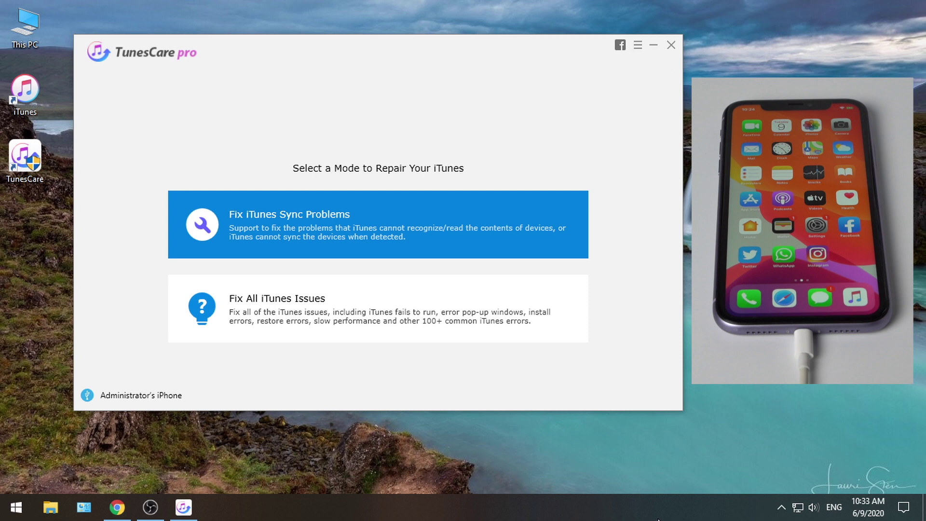
Choose 'Fix All iTunes Issues' in TunesCare, which reports iTunes performs well
click(433, 305)
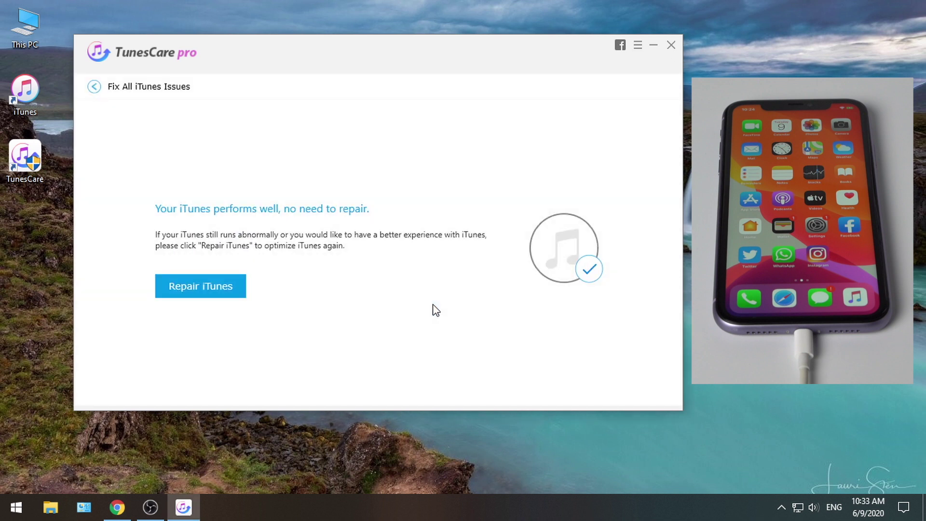
Run 'Repair iTunes' until the drivers download and the repair reports success
click(232, 293)
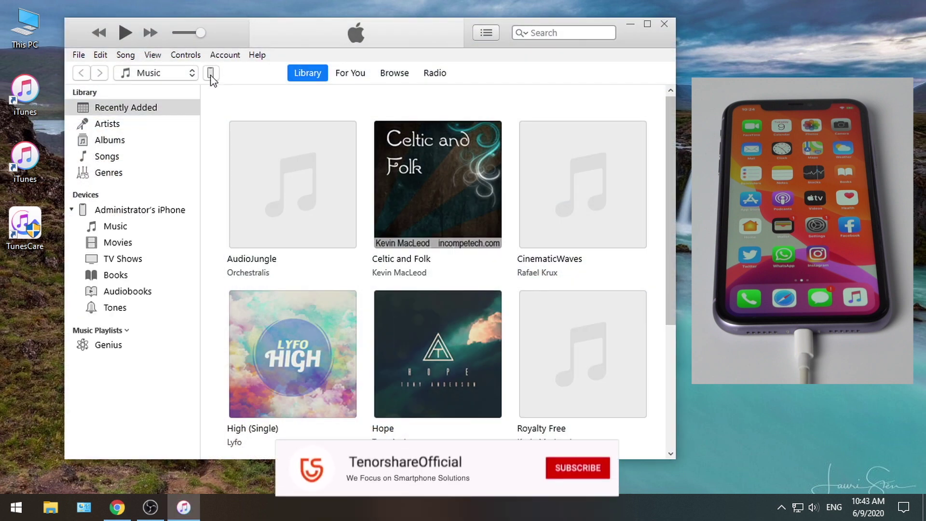
Select the iPhone device icon in iTunes to display the iPhone 11 Summary page
click(211, 73)
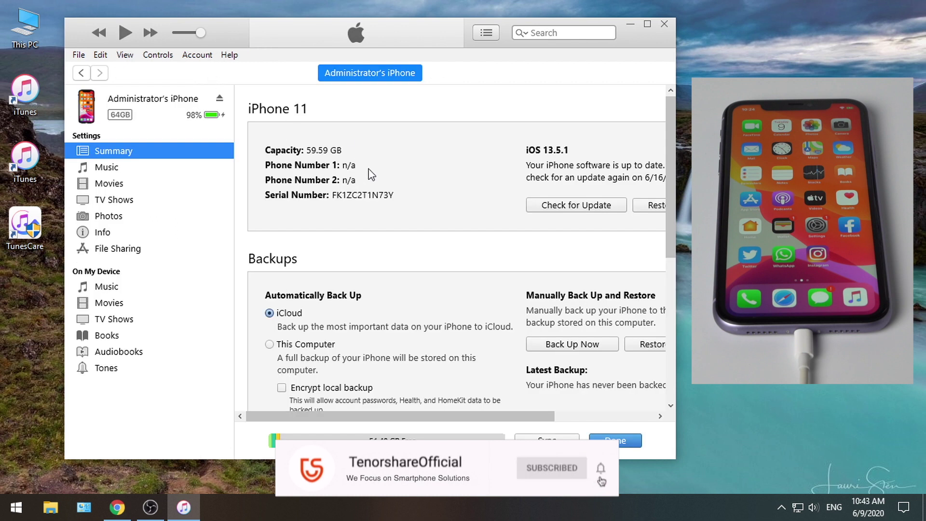